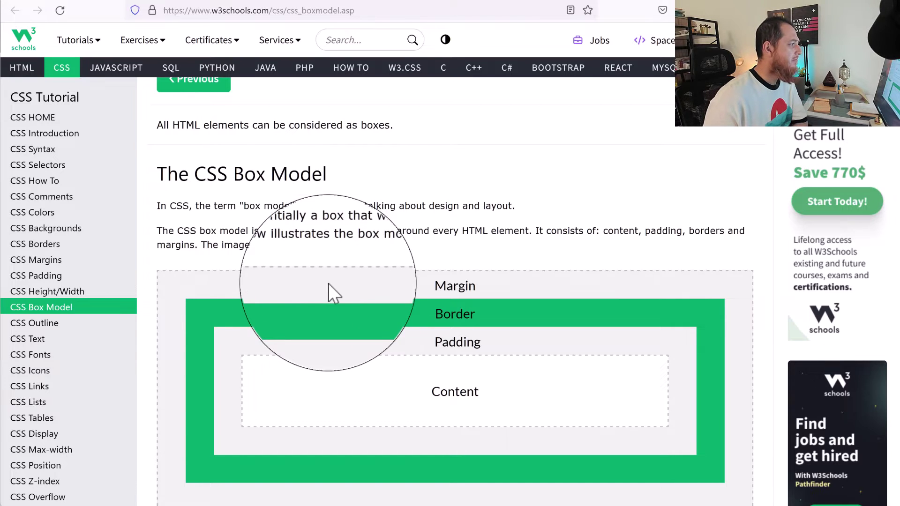
Scroll down through the W3Schools CSS Box Model diagram
{"action": "scroll", "coordinate": [333, 288], "scroll_direction": "down", "scroll_amount": 2}
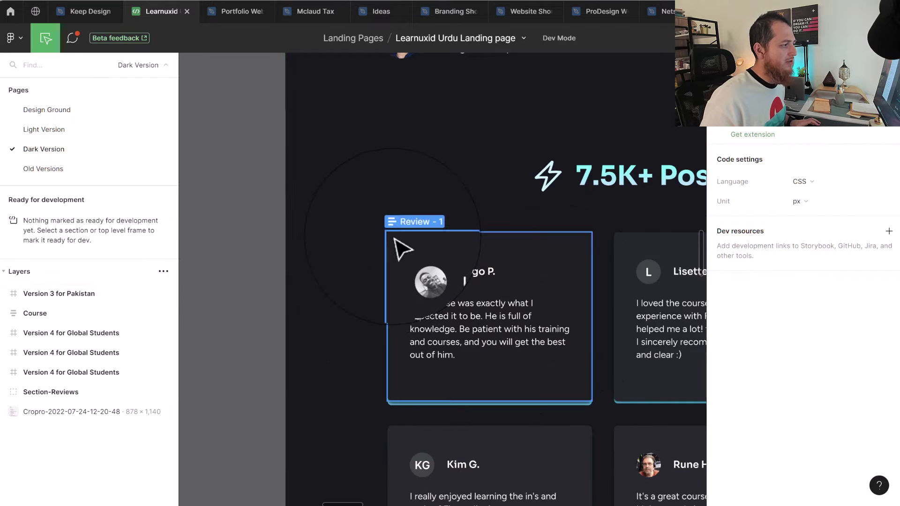
Select the Review - 1 card and copy its 260 × 186 content size from the box model
{"action": "left_click", "coordinate": [395, 240]}
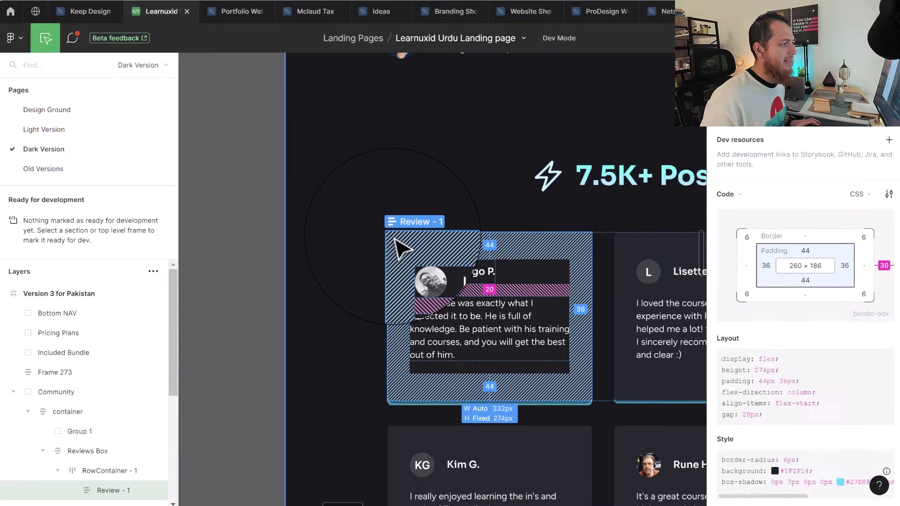
{"action": "left_click", "coordinate": [798, 270]}
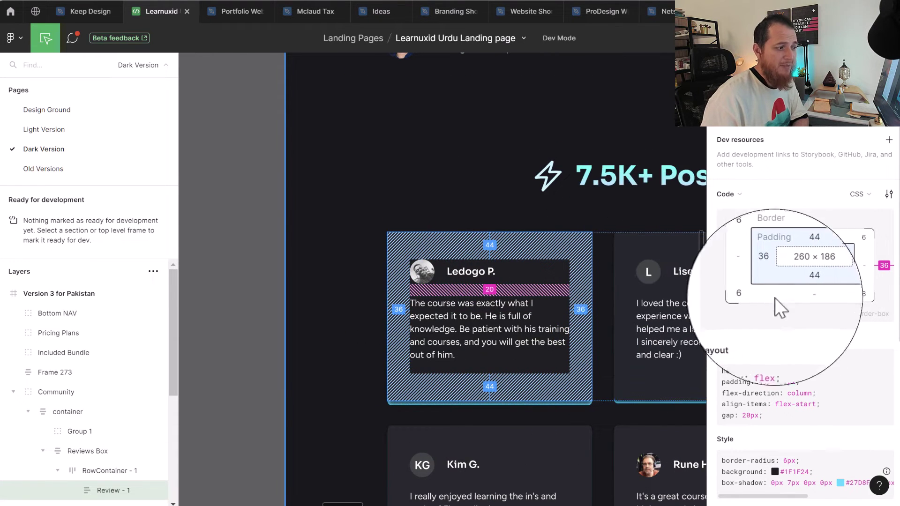
{"action": "scroll", "coordinate": [802, 436], "scroll_direction": "down", "scroll_amount": 2}
{"action": "scroll", "coordinate": [799, 434], "scroll_direction": "down", "scroll_amount": 2}
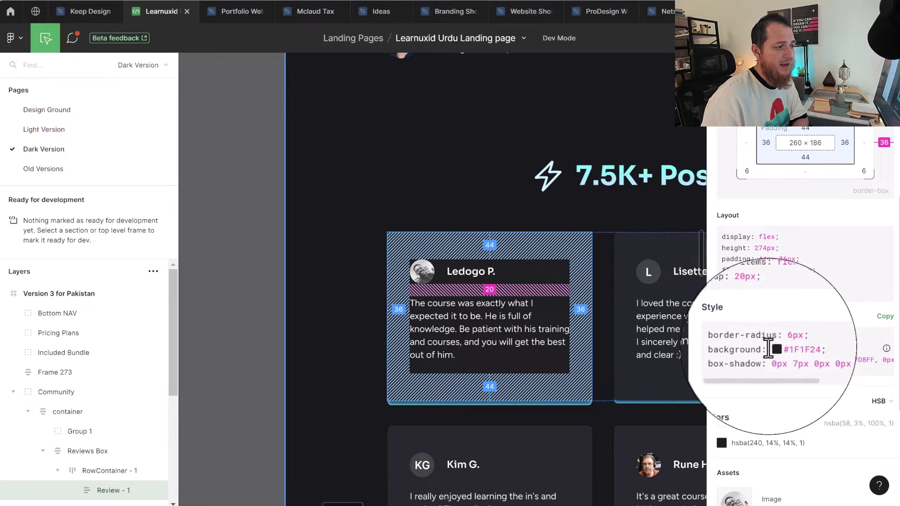
Highlight the 44px vertical padding value in the Review - 1 card's Layout CSS
{"action": "left_click_drag", "start_coordinate": [767, 373], "coordinate": [746, 385]}
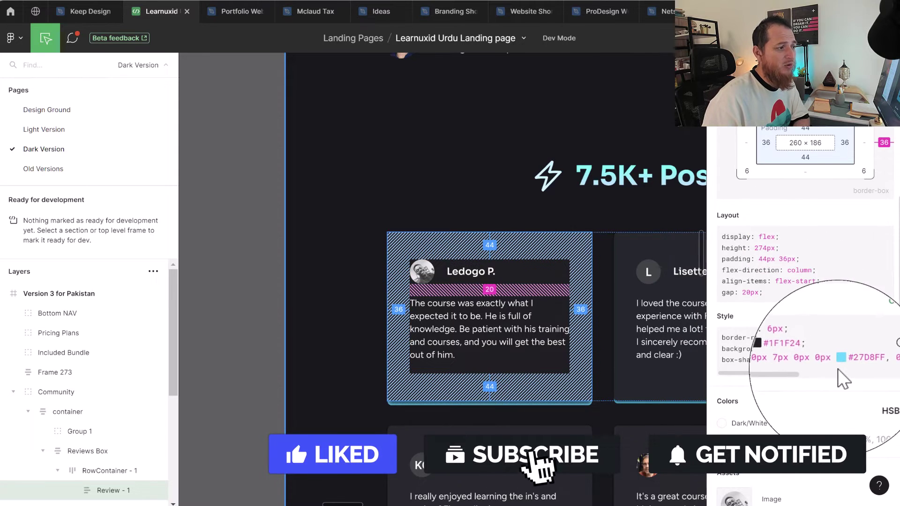
{"action": "scroll", "coordinate": [800, 424], "scroll_direction": "up", "scroll_amount": 2}
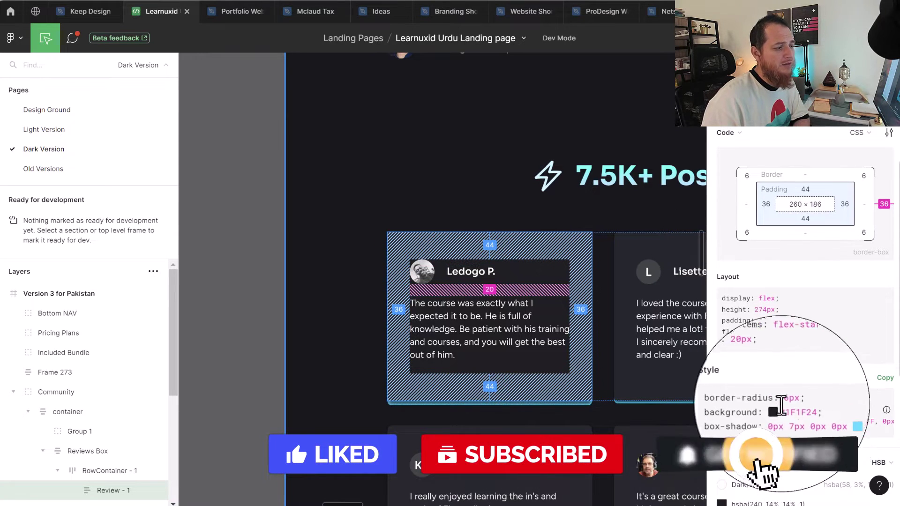
{"action": "double_click", "coordinate": [739, 321]}
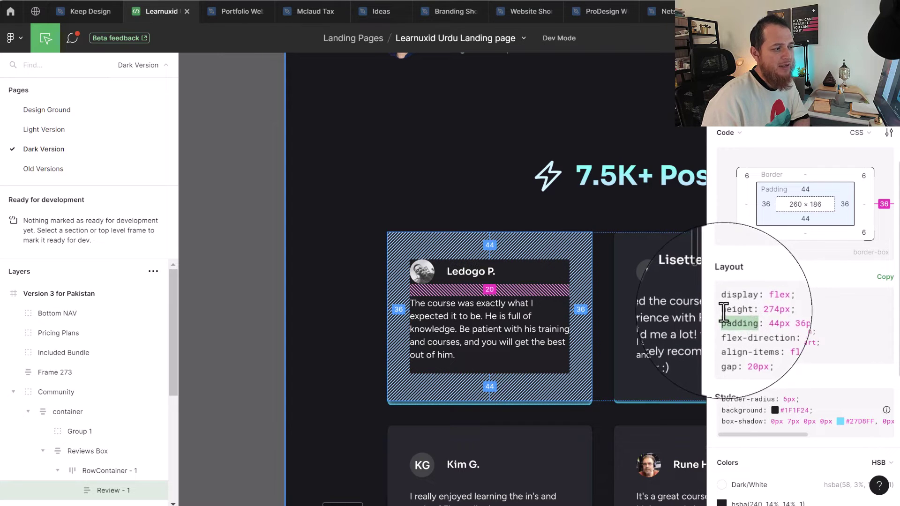
{"action": "left_click_drag", "start_coordinate": [761, 322], "coordinate": [773, 324]}
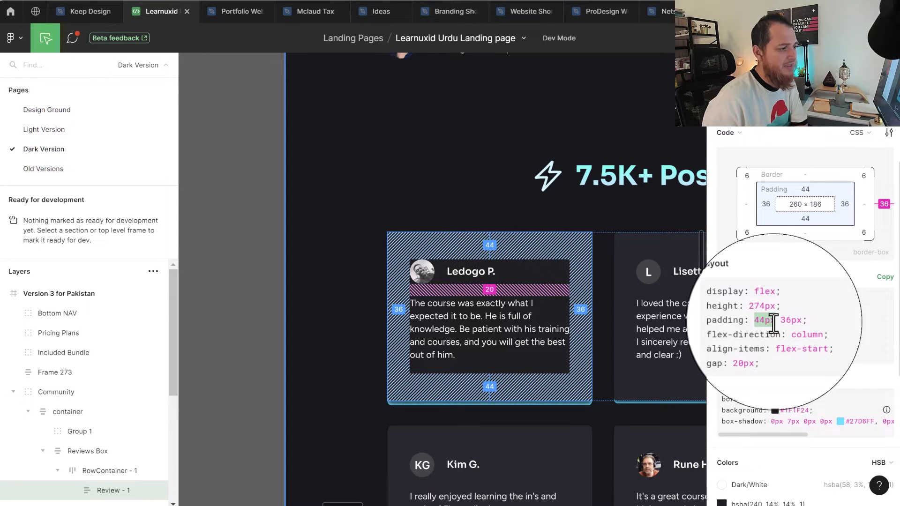
{"action": "scroll", "coordinate": [781, 324], "scroll_direction": "up", "scroll_amount": 3}
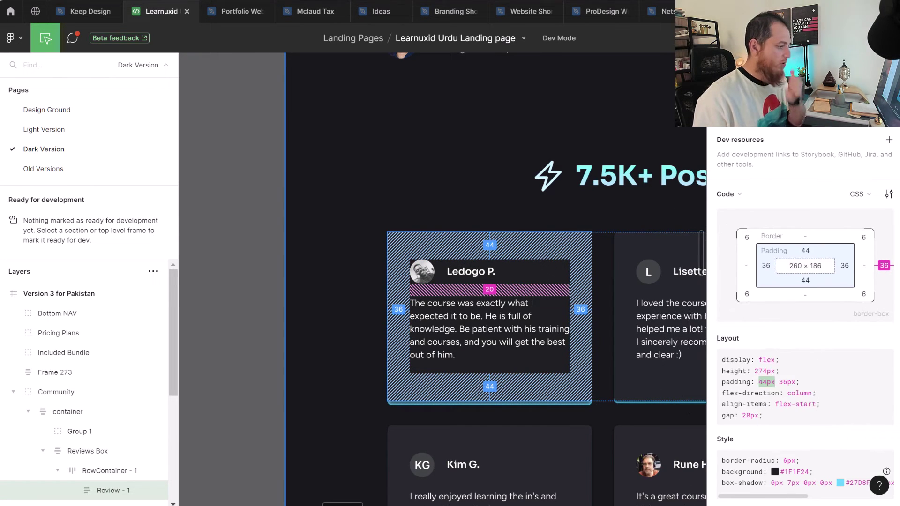
Pan across the Positive Reviews cards, then switch to the browser's mida.so pricing page
{"action": "key", "text": "alt+Tab"}
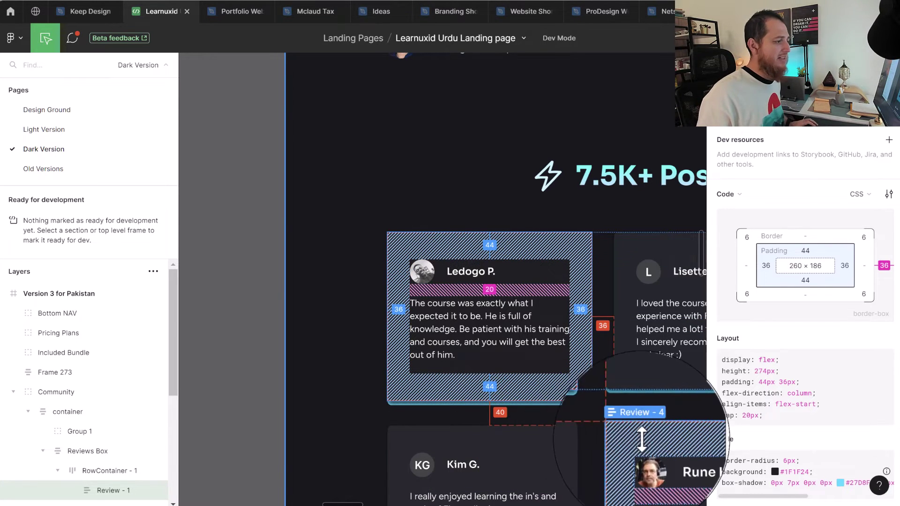
{"action": "scroll", "coordinate": [578, 383], "scroll_direction": "right", "scroll_amount": 5}
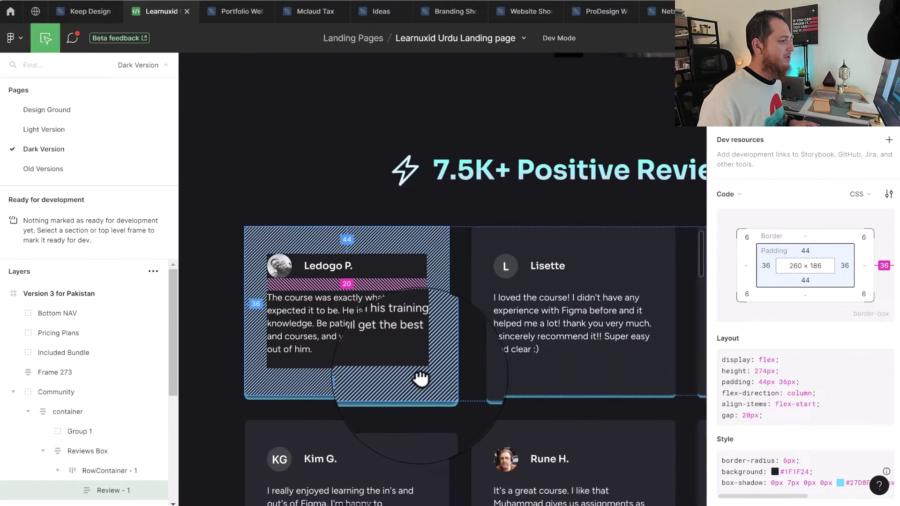
{"action": "scroll", "coordinate": [425, 370], "scroll_direction": "left", "scroll_amount": 2}
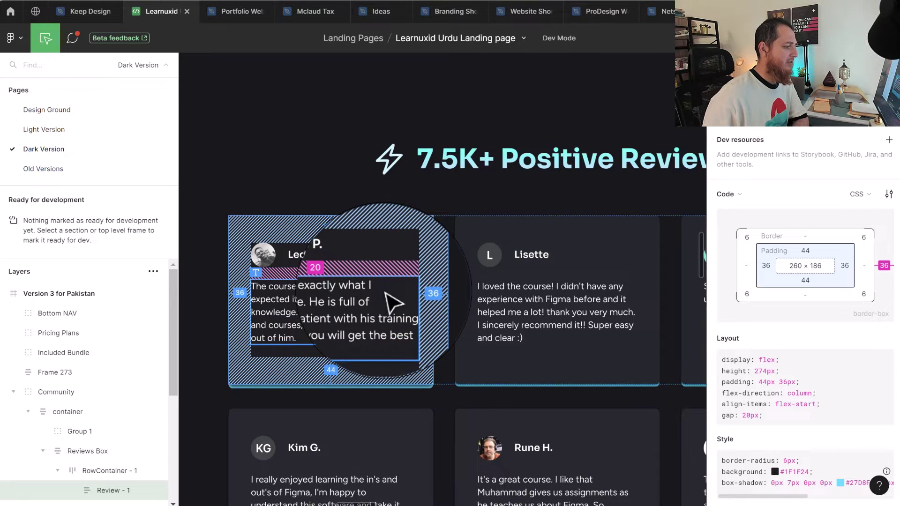
{"action": "key", "text": "alt+Tab"}
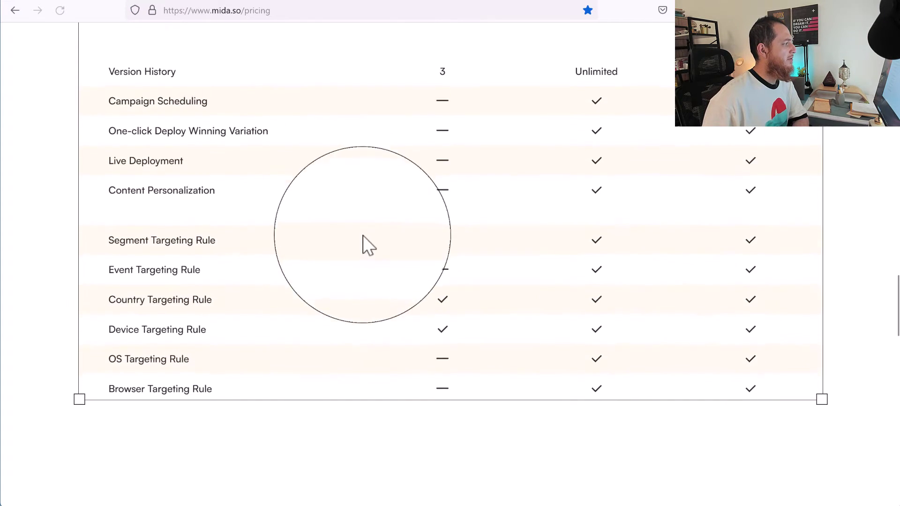
Inspect the dark testimonial section of the mida.so pricing page with Inspect (Q)
{"action": "scroll", "coordinate": [363, 235], "scroll_direction": "up", "scroll_amount": 5}
{"action": "scroll", "coordinate": [364, 307], "scroll_direction": "up", "scroll_amount": 15}
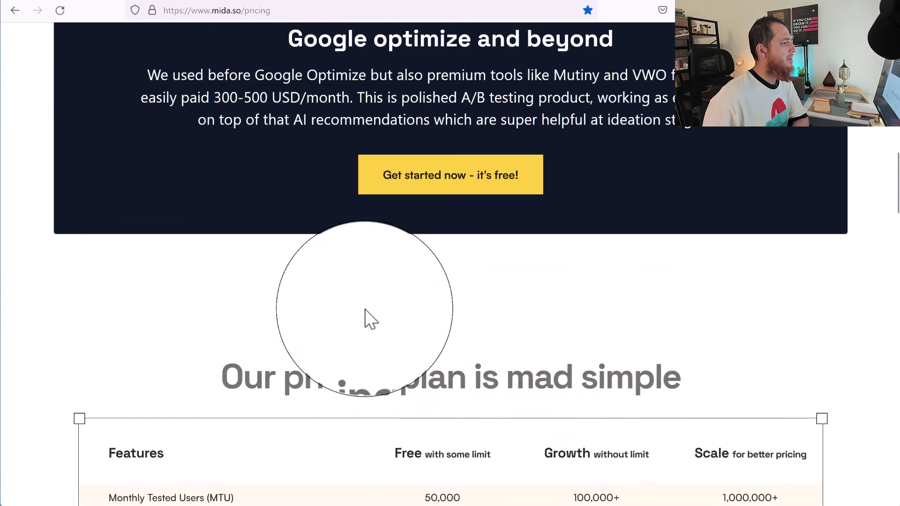
{"action": "scroll", "coordinate": [364, 307], "scroll_direction": "down", "scroll_amount": 3}
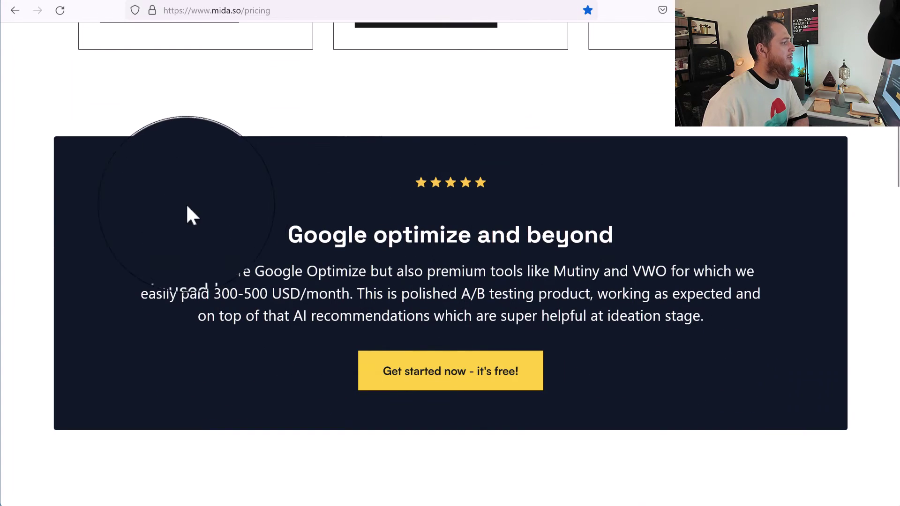
{"action": "right_click", "coordinate": [206, 168]}
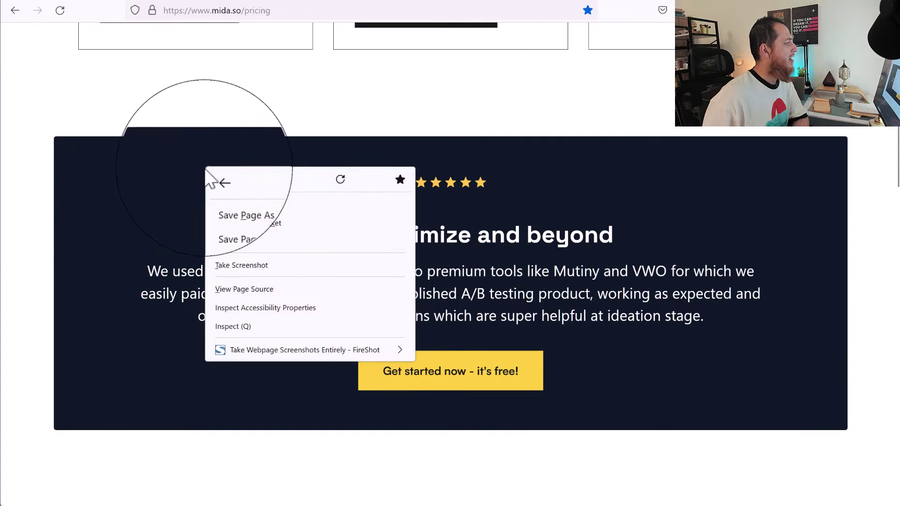
{"action": "left_click", "coordinate": [223, 328]}
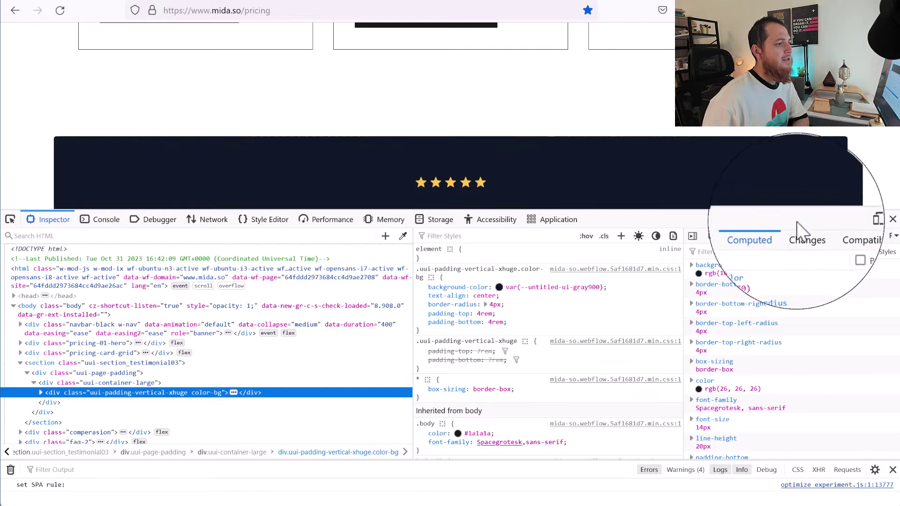
Show the Box Model of div.uui-padding-vertical-xhuge.color-bg: 1280×346 content, 64px vertical padding
{"action": "left_click", "coordinate": [719, 240]}
{"action": "left_click", "coordinate": [754, 242]}
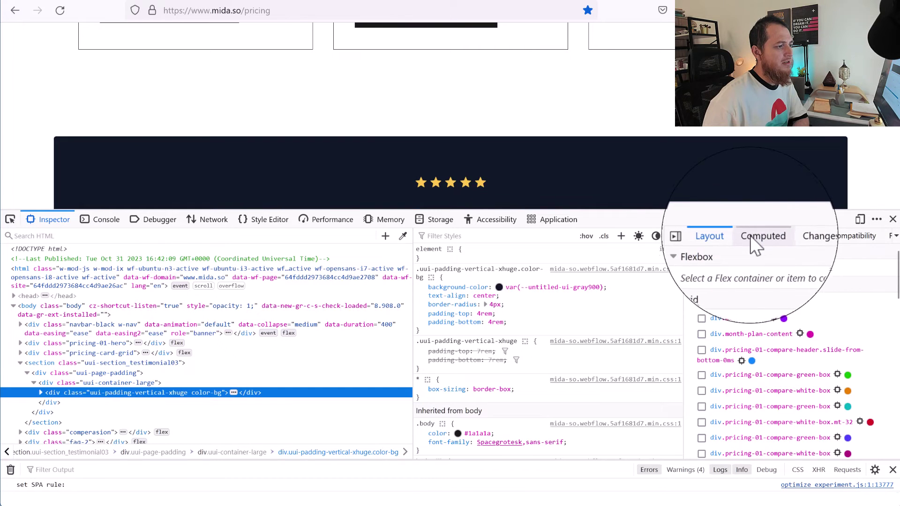
{"action": "left_click", "coordinate": [717, 237]}
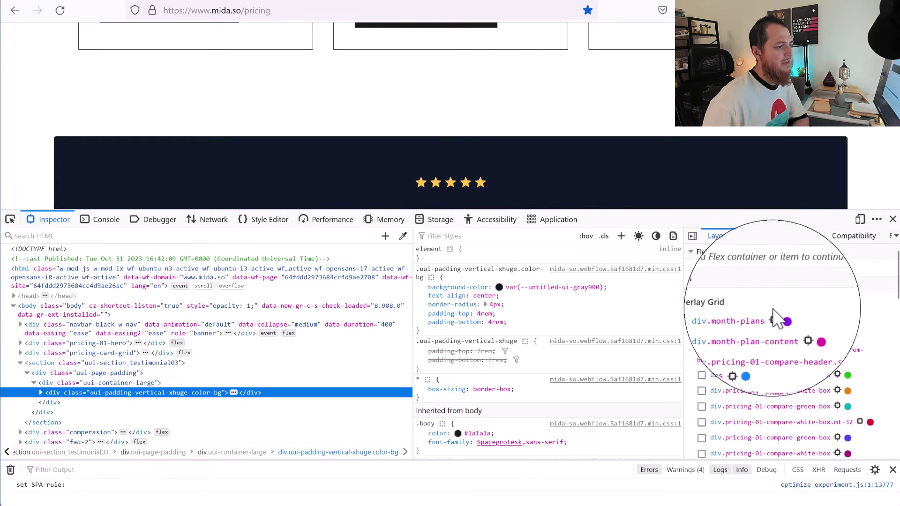
{"action": "left_click", "coordinate": [699, 287]}
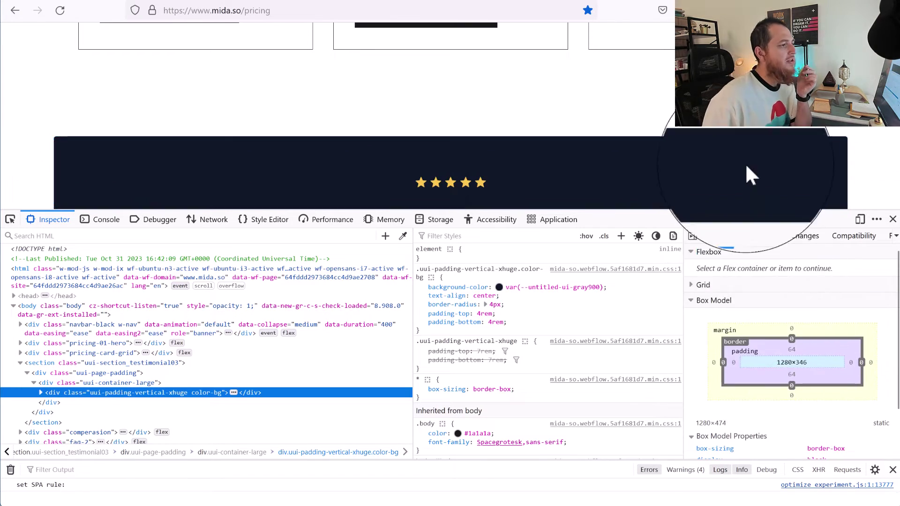
{"action": "scroll", "coordinate": [846, 137], "scroll_direction": "down", "scroll_amount": 2}
{"action": "scroll", "coordinate": [846, 137], "scroll_direction": "down", "scroll_amount": 2}
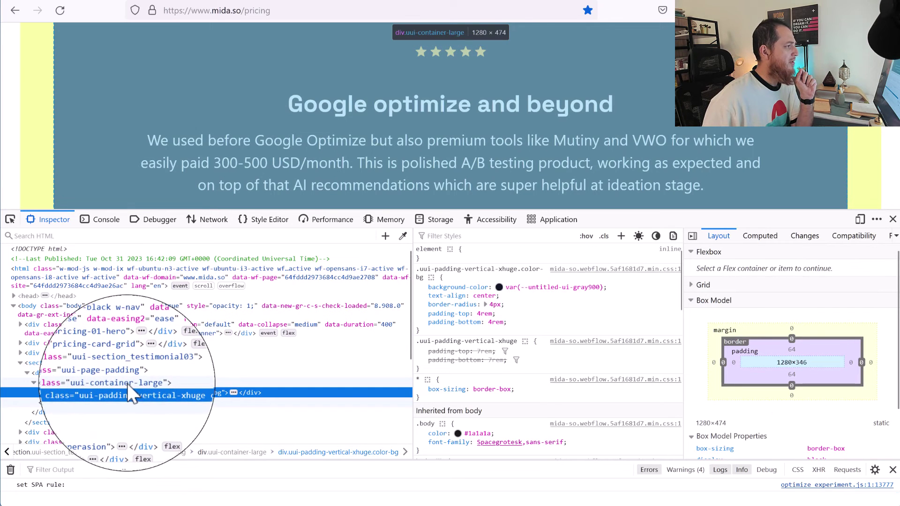
Compare box models of uui-container-large, uui-page-padding, the testimonial section and pricing-card-grid
{"action": "left_click", "coordinate": [127, 384]}
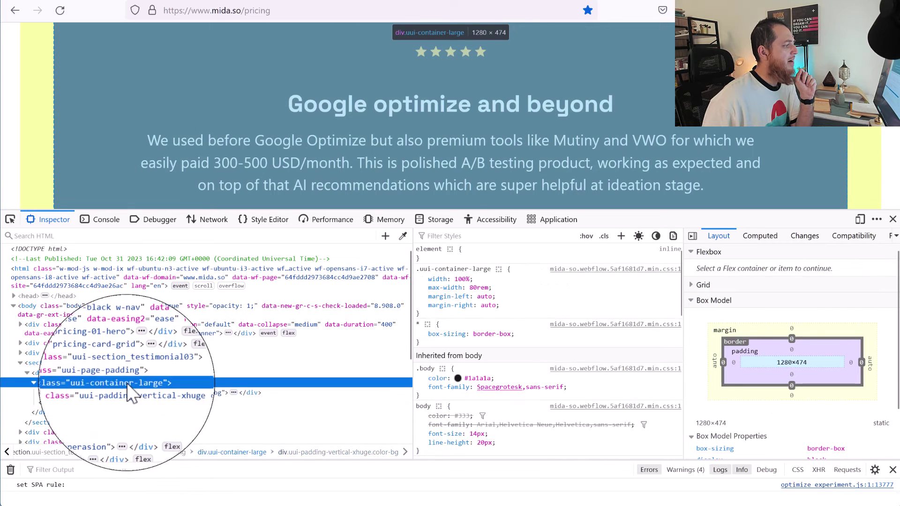
{"action": "left_click", "coordinate": [125, 370]}
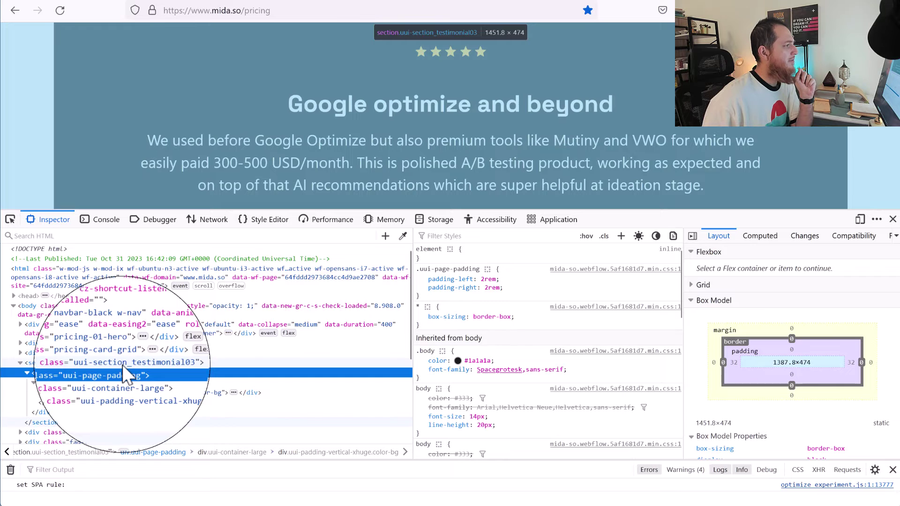
{"action": "left_click", "coordinate": [125, 367]}
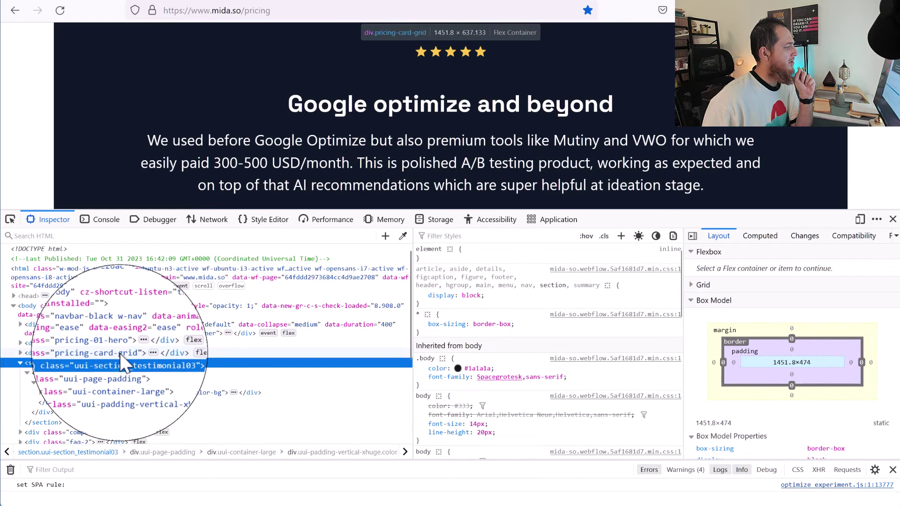
{"action": "left_click", "coordinate": [121, 354]}
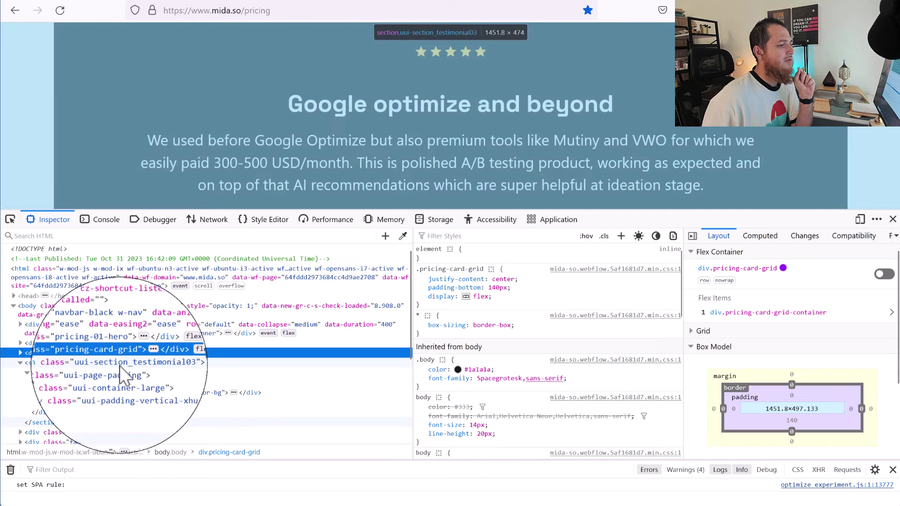
{"action": "left_click", "coordinate": [120, 366]}
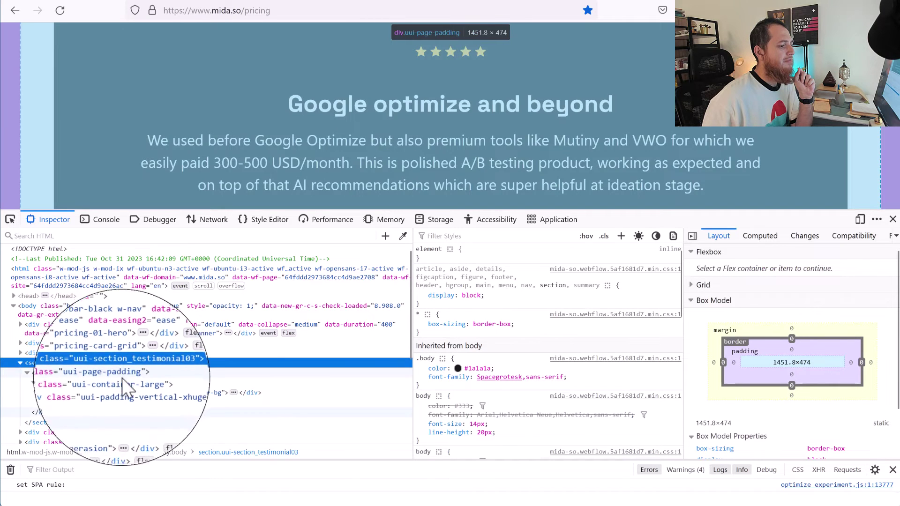
{"action": "scroll", "coordinate": [773, 396], "scroll_direction": "down", "scroll_amount": 2}
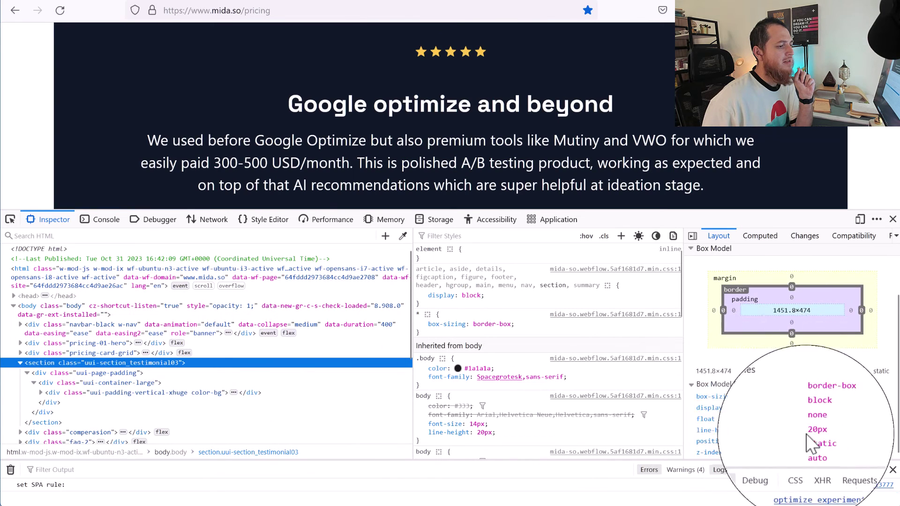
{"action": "scroll", "coordinate": [772, 438], "scroll_direction": "up", "scroll_amount": 2}
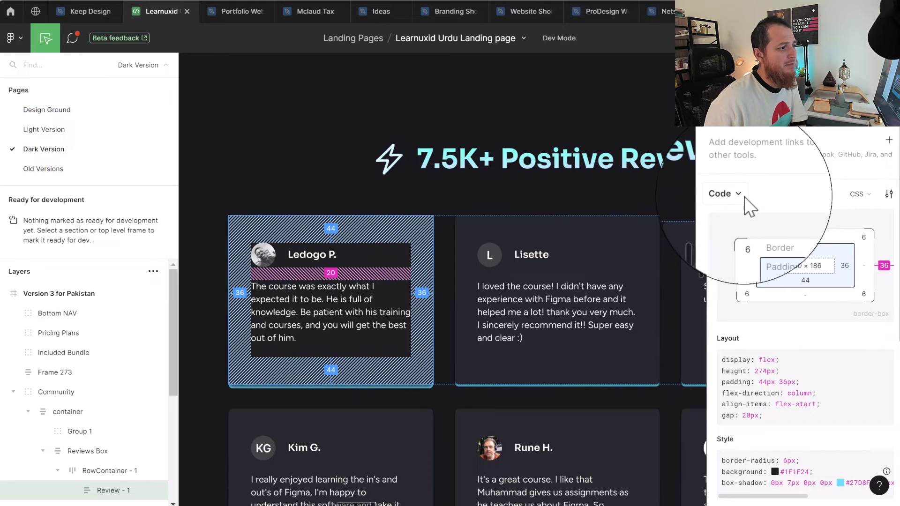
{"action": "left_click", "coordinate": [865, 193]}
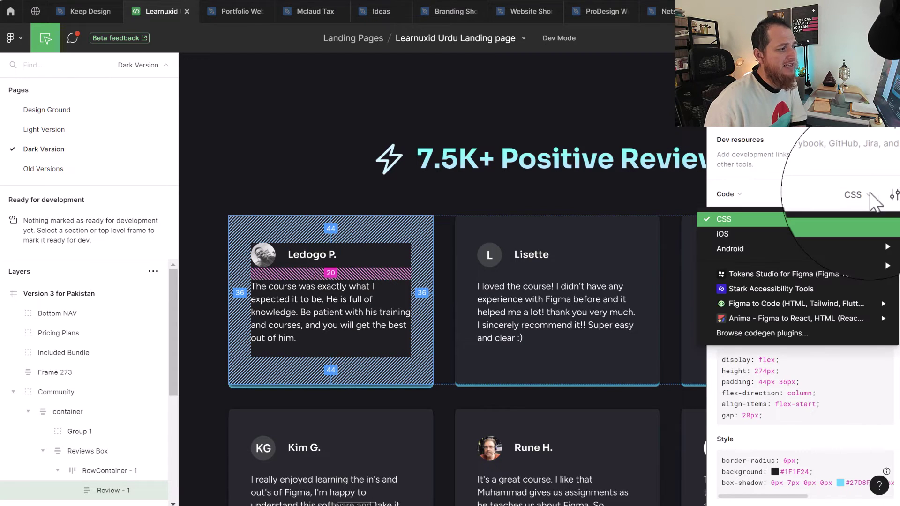
{"action": "left_click", "coordinate": [873, 200]}
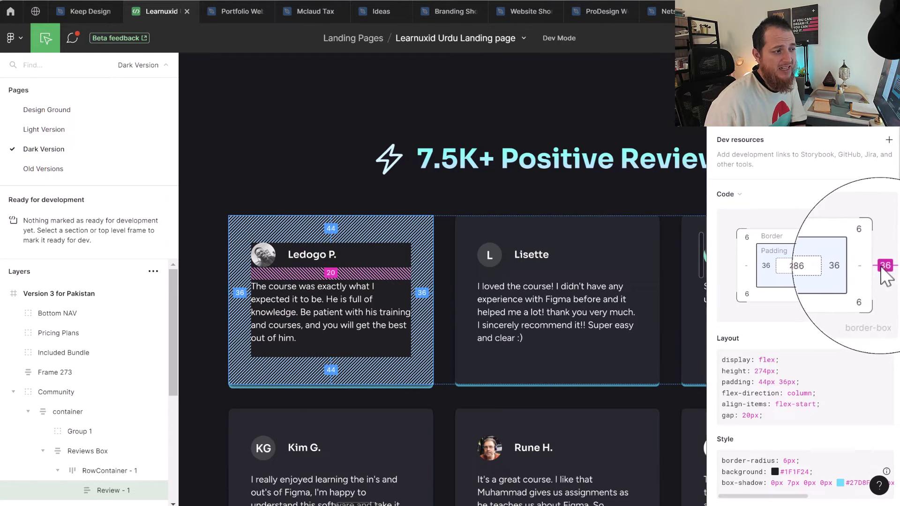
{"action": "scroll", "coordinate": [874, 277], "scroll_direction": "down", "scroll_amount": 3}
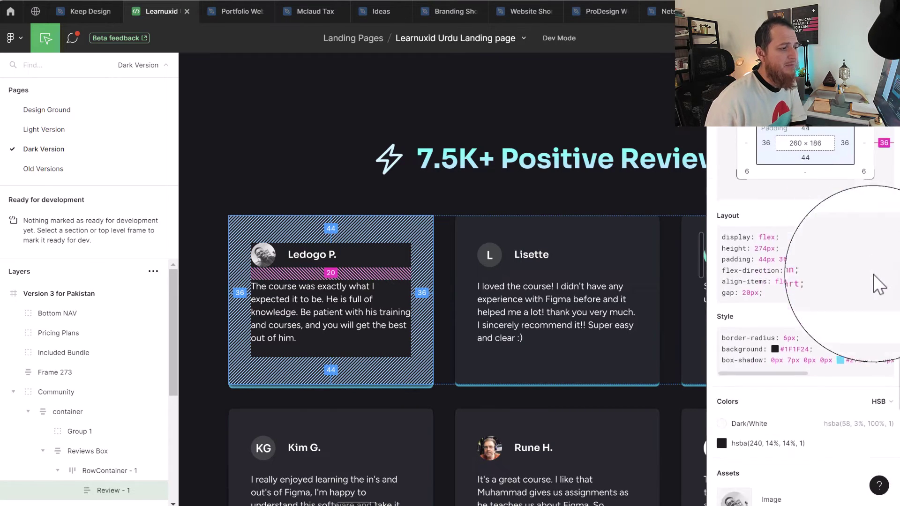
{"action": "scroll", "coordinate": [873, 275], "scroll_direction": "down", "scroll_amount": 4}
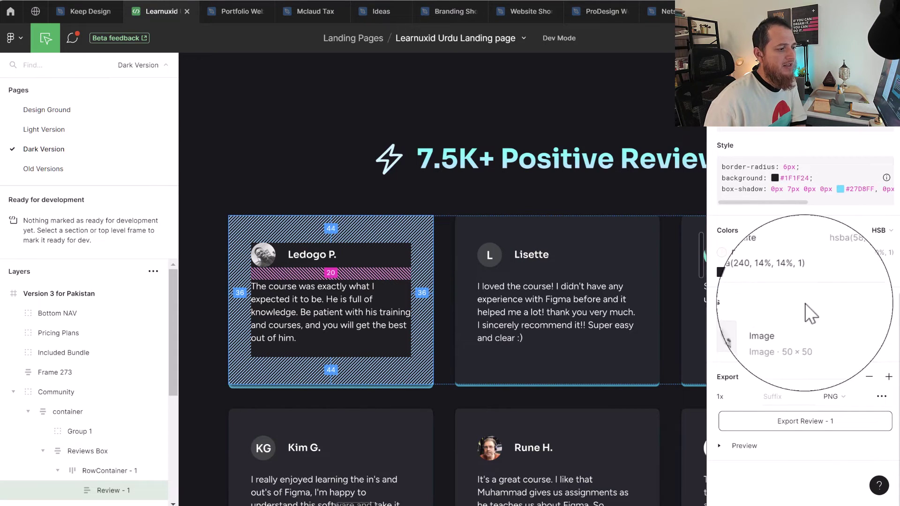
{"action": "scroll", "coordinate": [797, 342], "scroll_direction": "up", "scroll_amount": 1}
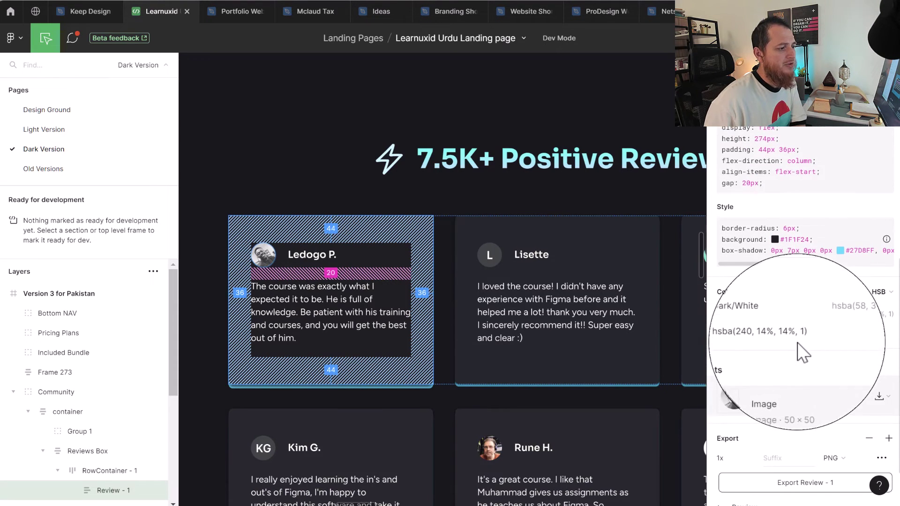
{"action": "scroll", "coordinate": [763, 339], "scroll_direction": "up", "scroll_amount": 5}
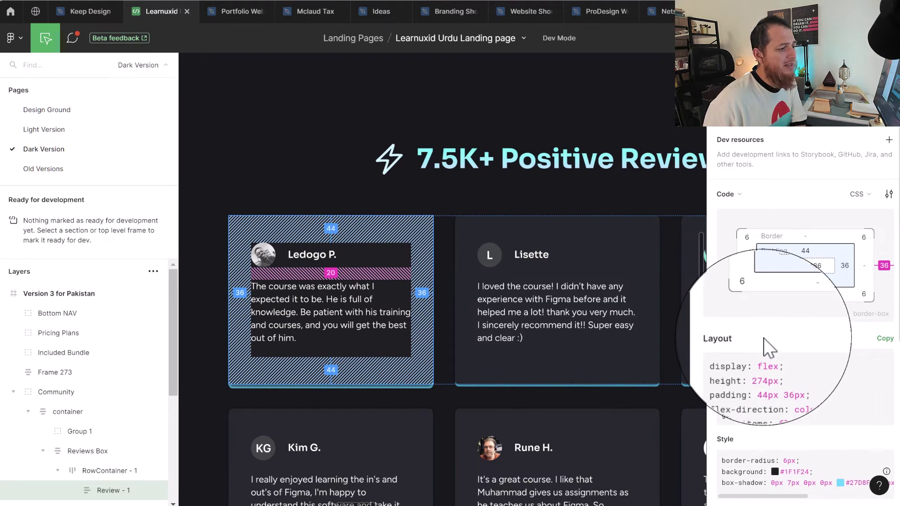
{"action": "scroll", "coordinate": [764, 339], "scroll_direction": "down", "scroll_amount": 4}
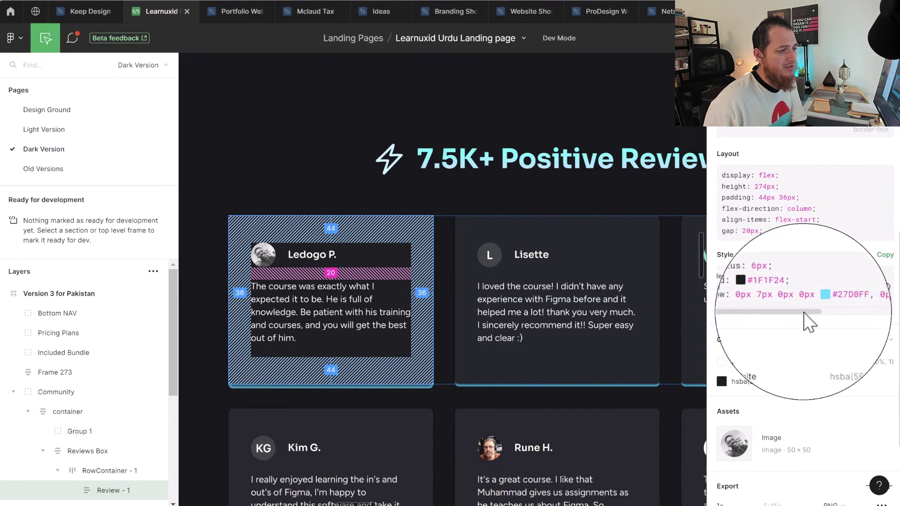
{"action": "scroll", "coordinate": [814, 318], "scroll_direction": "right", "scroll_amount": 5}
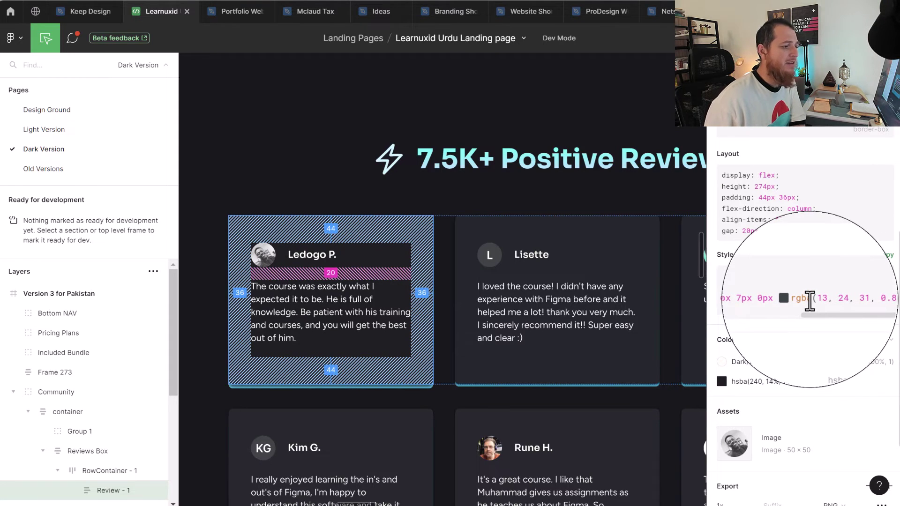
{"action": "left_click_drag", "start_coordinate": [819, 313], "coordinate": [737, 315]}
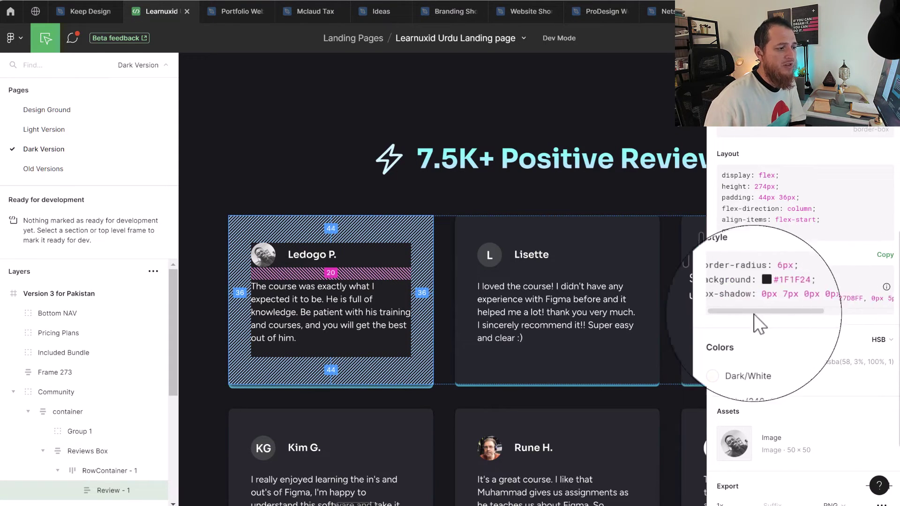
{"action": "left_click_drag", "start_coordinate": [776, 323], "coordinate": [853, 326]}
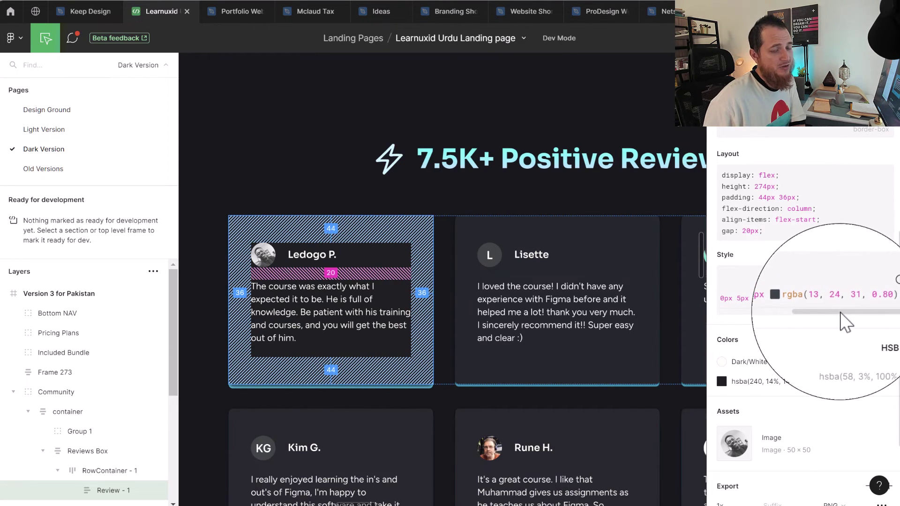
{"action": "left_click_drag", "start_coordinate": [844, 322], "coordinate": [746, 323]}
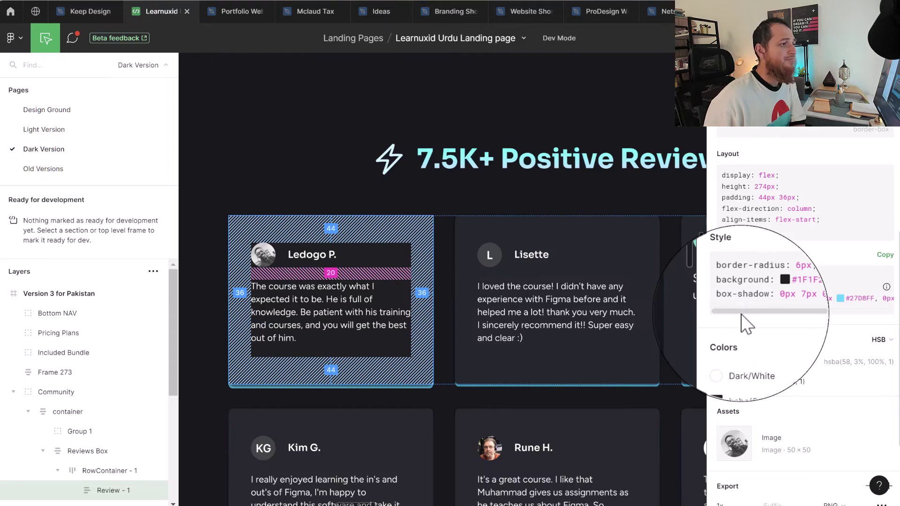
{"action": "scroll", "coordinate": [745, 323], "scroll_direction": "up", "scroll_amount": 4}
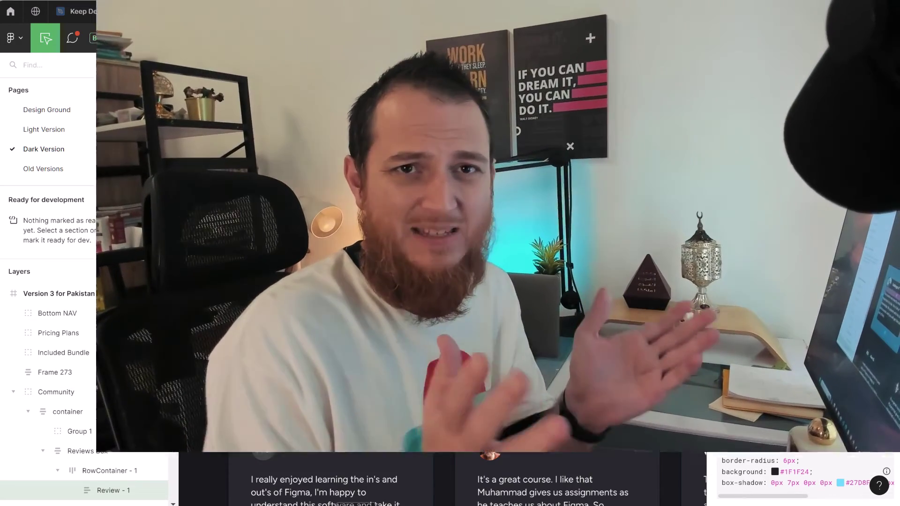